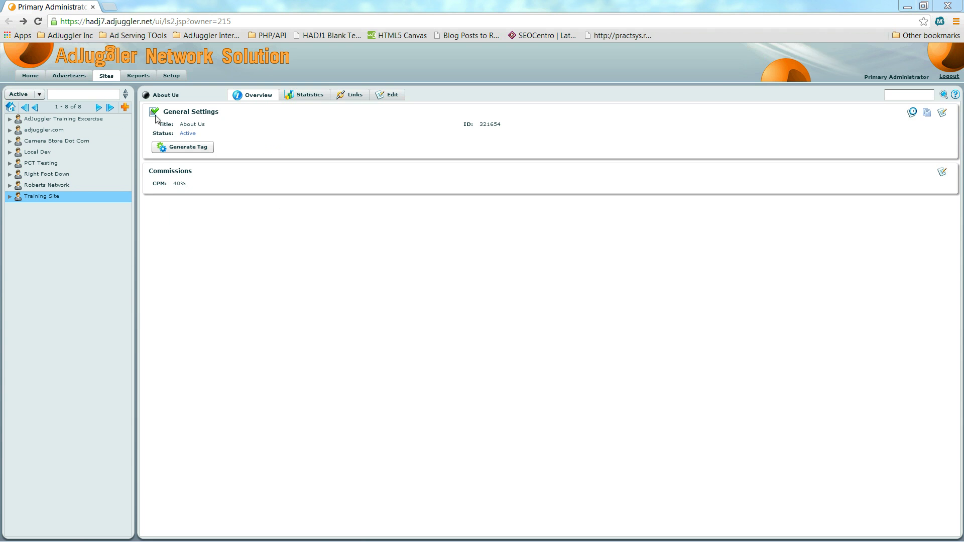
Step: Examine the profile and access rights settings of the new site form, including the Owned Entities options, and cancel the form
{"action": "left_click", "coordinate": [126, 110]}
{"action": "left_click", "coordinate": [225, 122]}
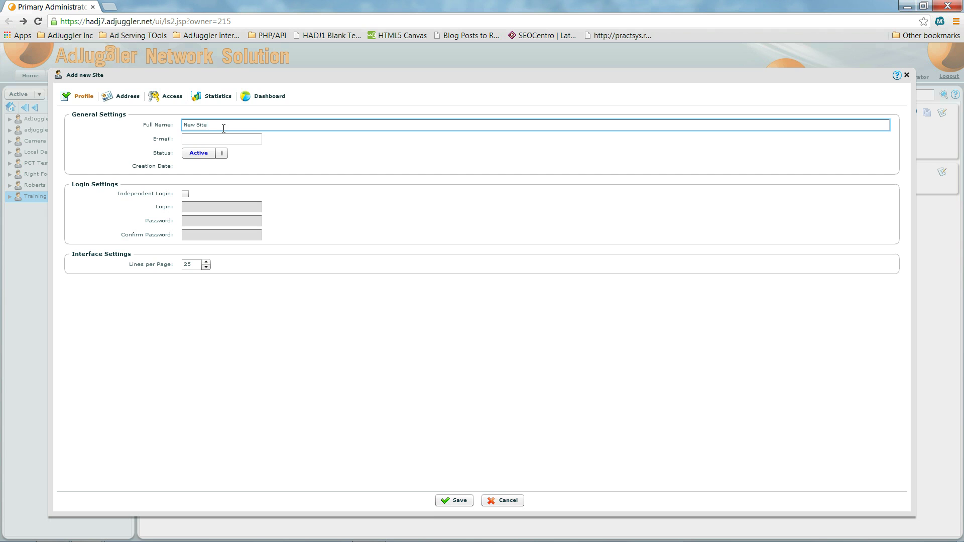
{"action": "left_click_drag", "start_coordinate": [221, 127], "coordinate": [172, 127]}
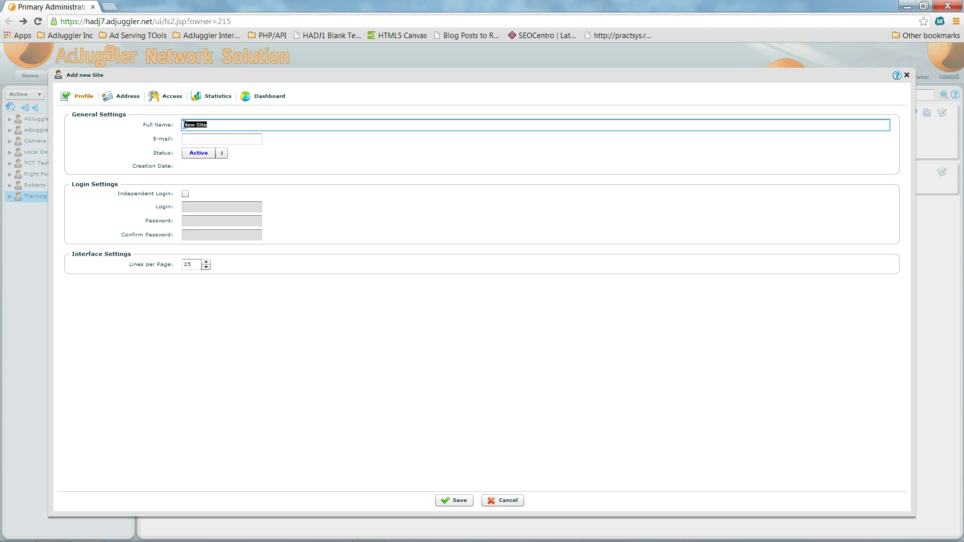
{"action": "left_click", "coordinate": [261, 127]}
{"action": "left_click", "coordinate": [167, 98]}
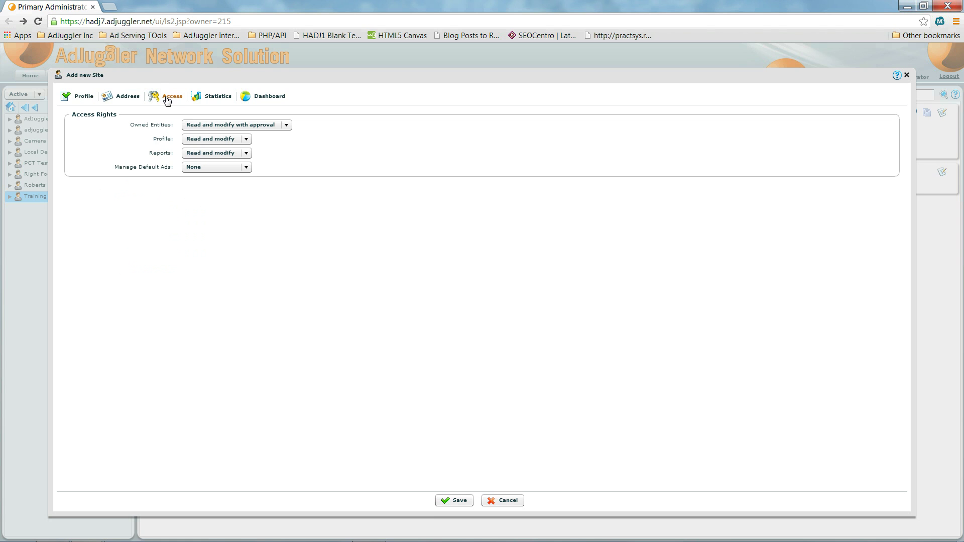
{"action": "left_click", "coordinate": [286, 126]}
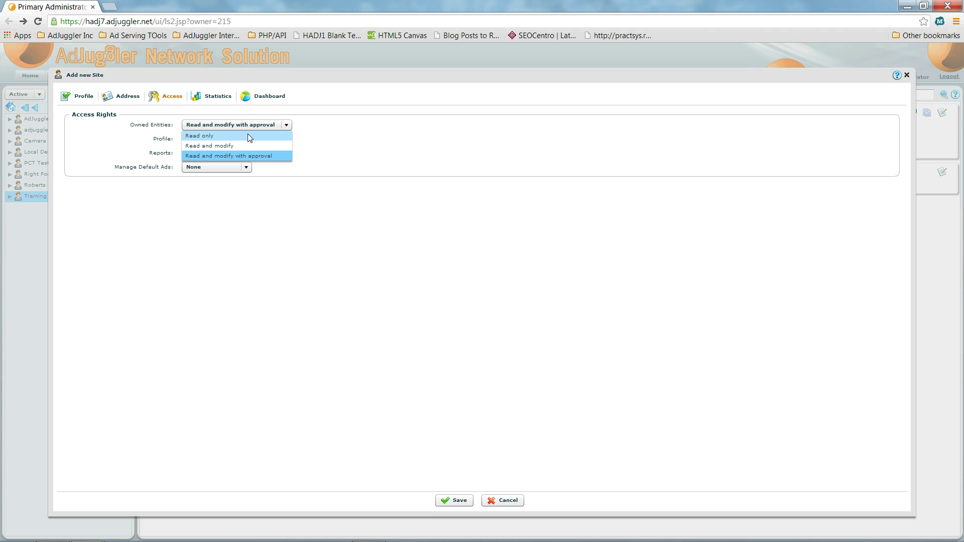
{"action": "left_click", "coordinate": [323, 147]}
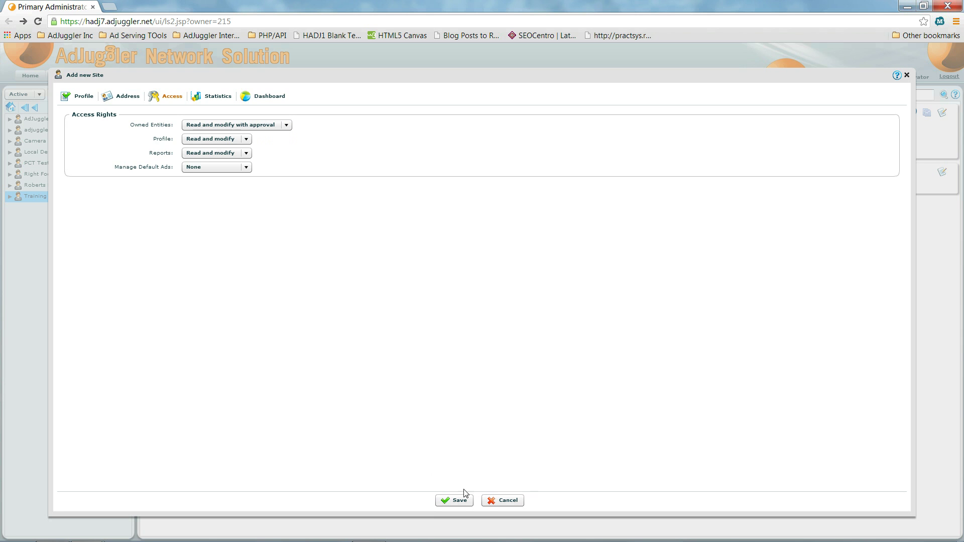
{"action": "left_click", "coordinate": [489, 502]}
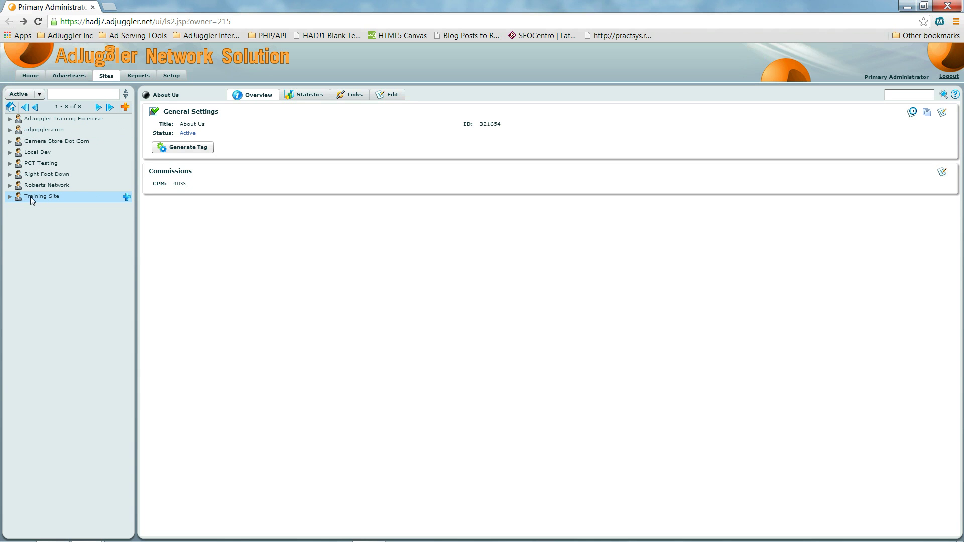
Step: Add an ad placement titled Contact Us to Training Site with a CPM commission of 40 percent and save it
{"action": "left_click", "coordinate": [10, 197]}
{"action": "left_click", "coordinate": [127, 198]}
{"action": "left_click_drag", "start_coordinate": [286, 120], "coordinate": [159, 119]}
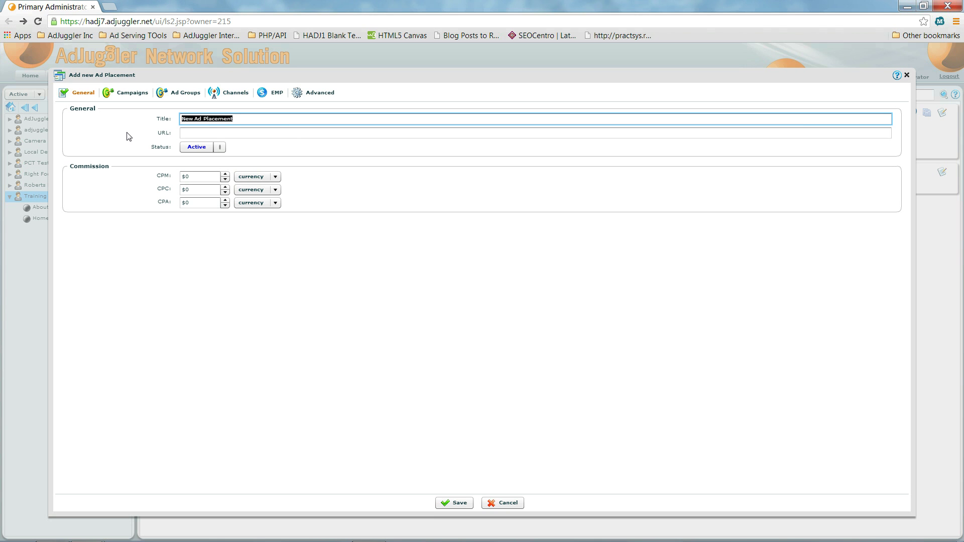
{"action": "type", "text": "Contact Us"}
{"action": "left_click", "coordinate": [276, 177]}
{"action": "left_click", "coordinate": [257, 197]}
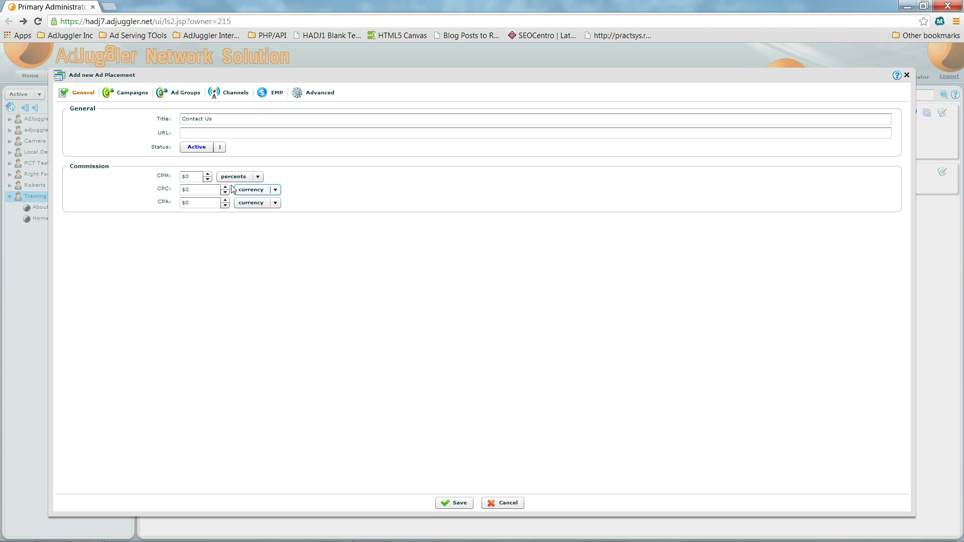
{"action": "left_click", "coordinate": [157, 173]}
{"action": "type", "text": "40"}
{"action": "left_click", "coordinate": [449, 505]}
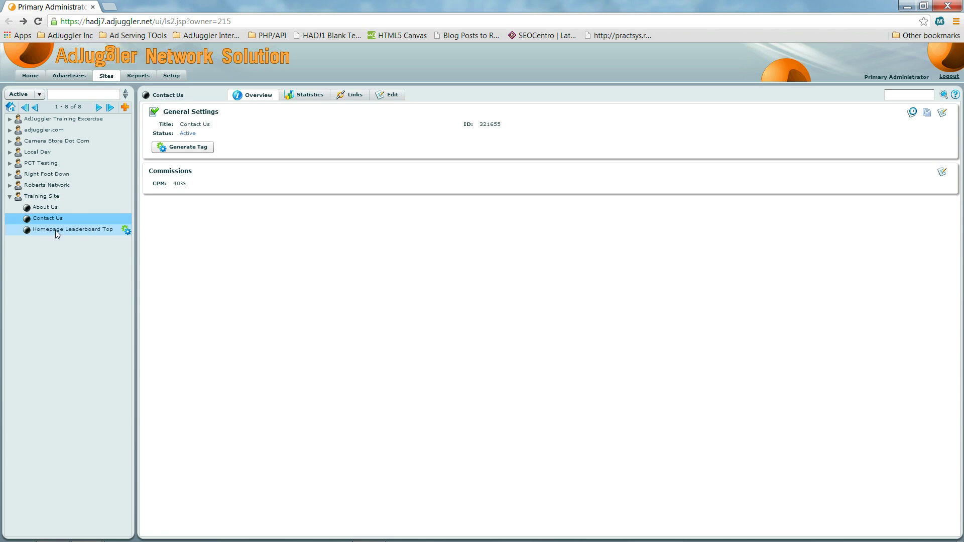
Step: Add an ad placement titled Homepage Leaderboard Footer to Training Site with a CPM commission of 40 percent and save it
{"action": "left_click", "coordinate": [126, 200]}
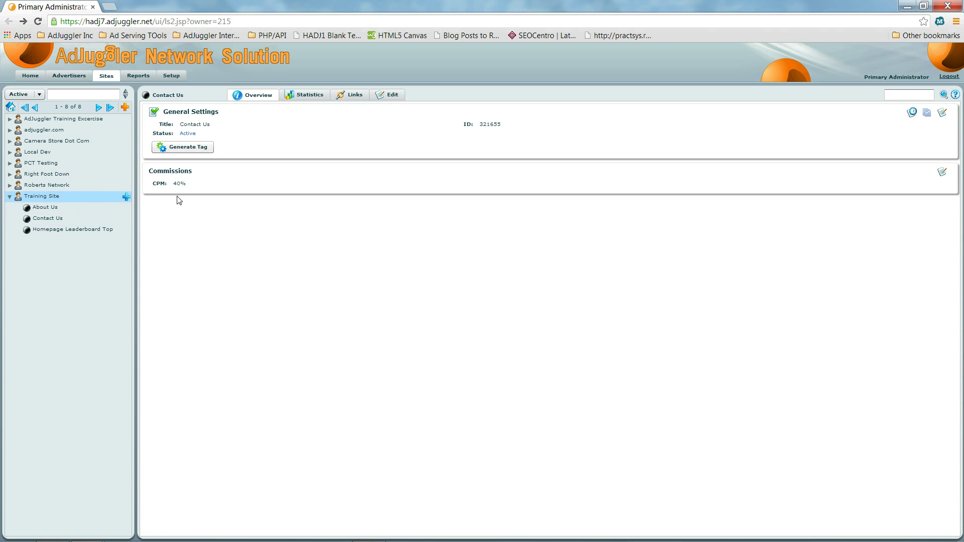
{"action": "type", "text": "Homepage Leaderboard Footer"}
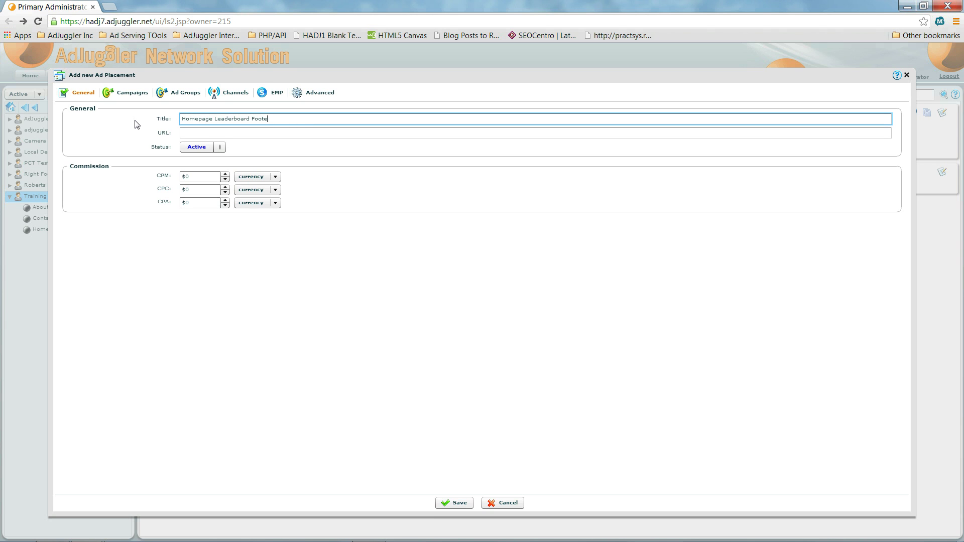
{"action": "left_click", "coordinate": [165, 176]}
{"action": "type", "text": "40"}
{"action": "left_click", "coordinate": [276, 181]}
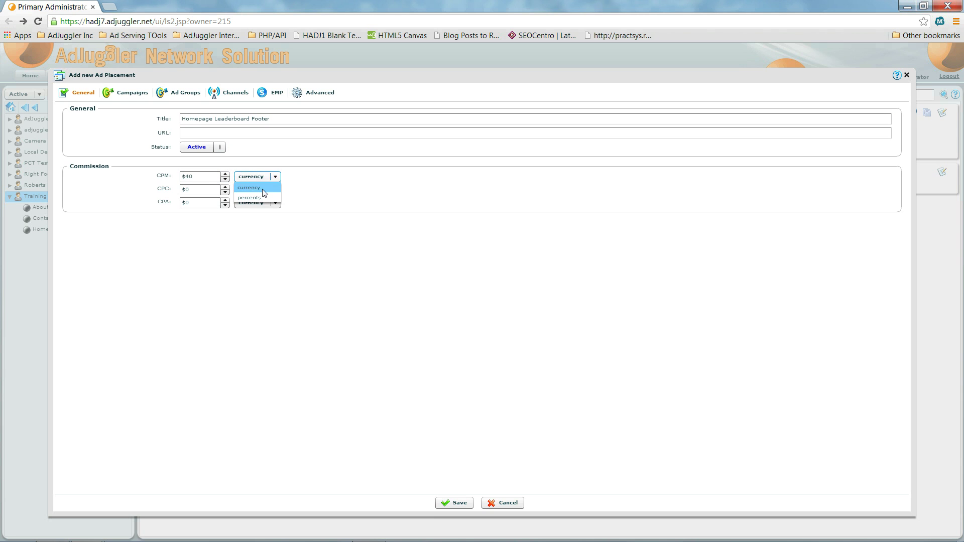
{"action": "left_click", "coordinate": [257, 195]}
{"action": "left_click", "coordinate": [455, 502]}
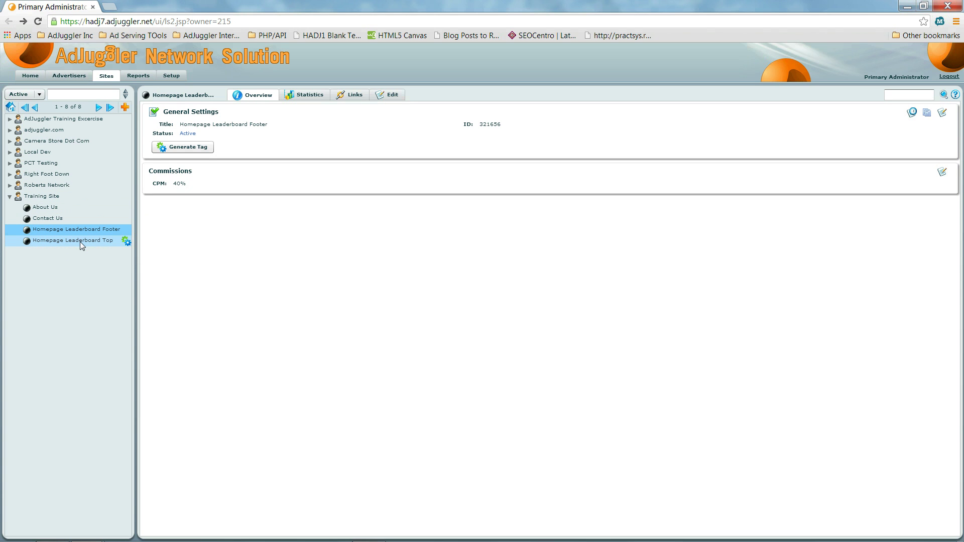
Step: Start generating an ad tag for the Homepage Leaderboard Top placement using the Dynamic Tag template
{"action": "left_click", "coordinate": [128, 243]}
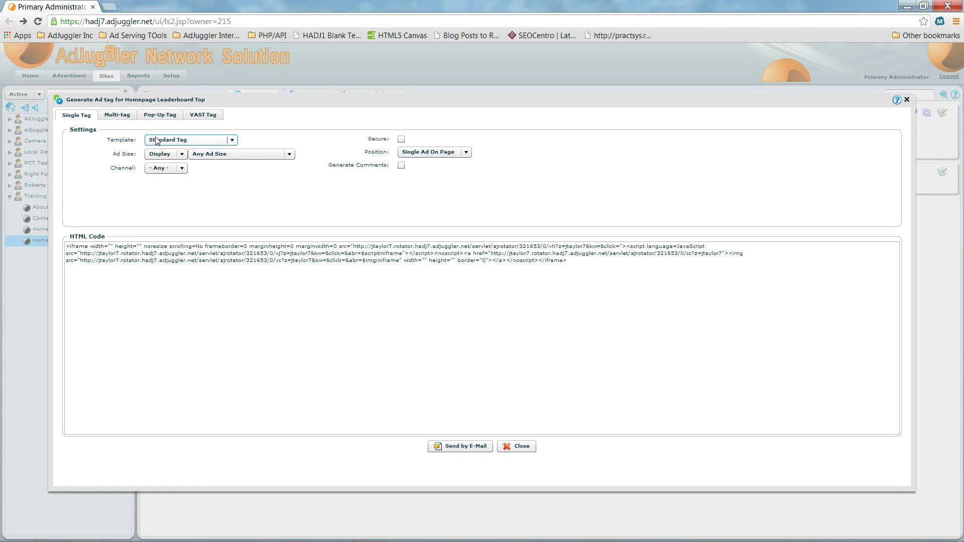
{"action": "left_click", "coordinate": [232, 141]}
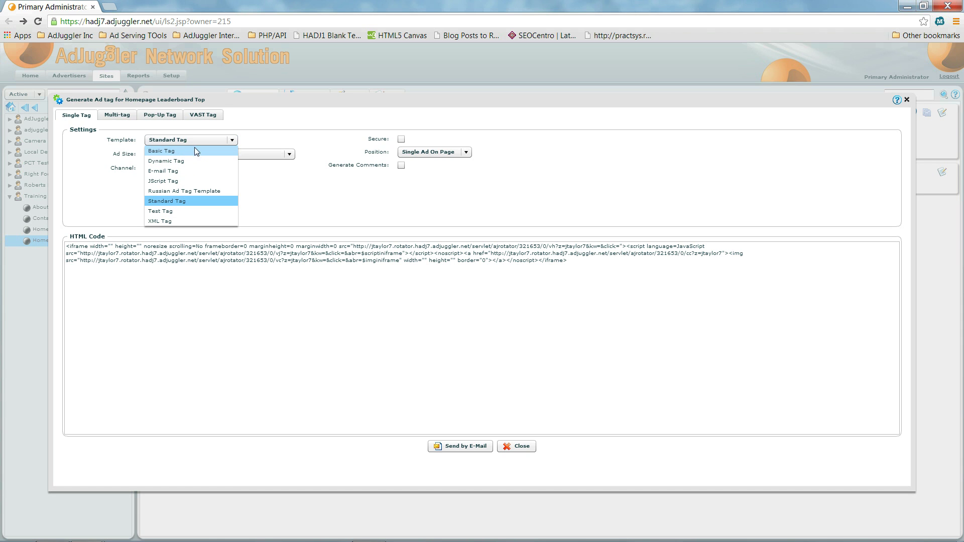
{"action": "left_click", "coordinate": [190, 161]}
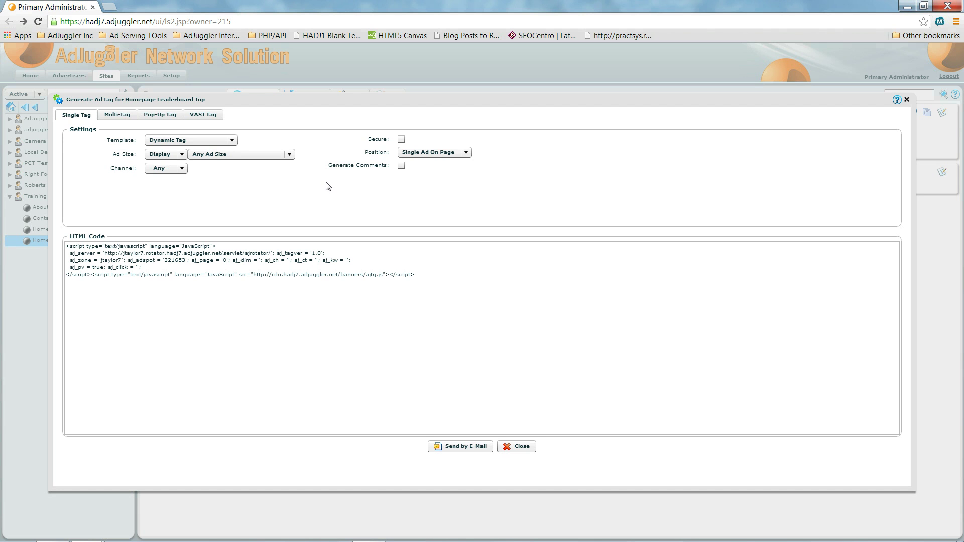
{"action": "left_click", "coordinate": [235, 141]}
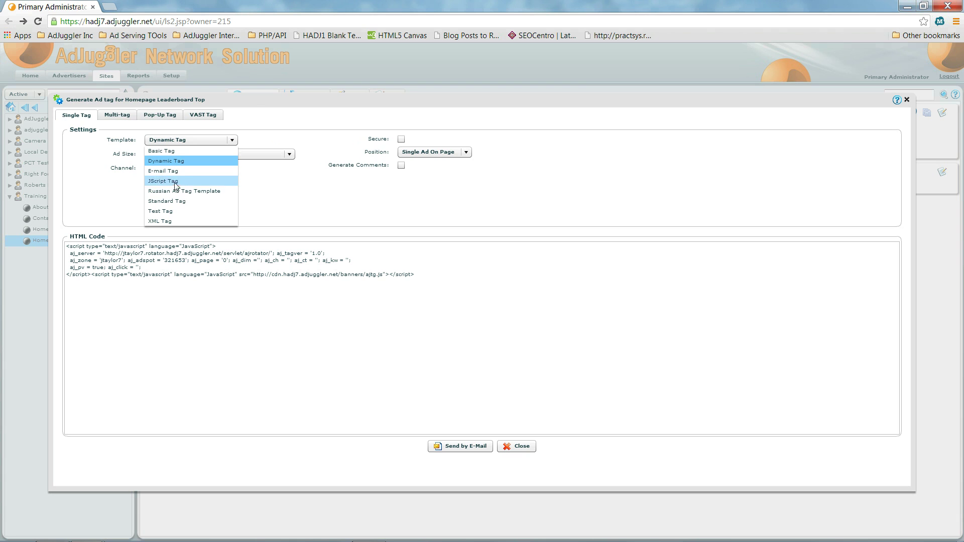
{"action": "left_click", "coordinate": [267, 205]}
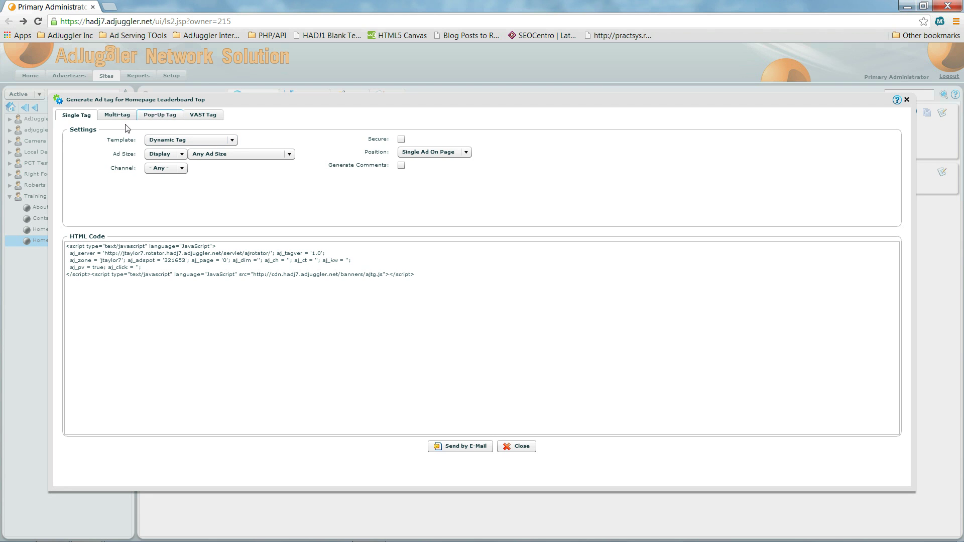
Step: Set the tag's display ad size to IMU (Leaderboard) and point out the aj_dim parameter in the HTML code
{"action": "left_click", "coordinate": [180, 155]}
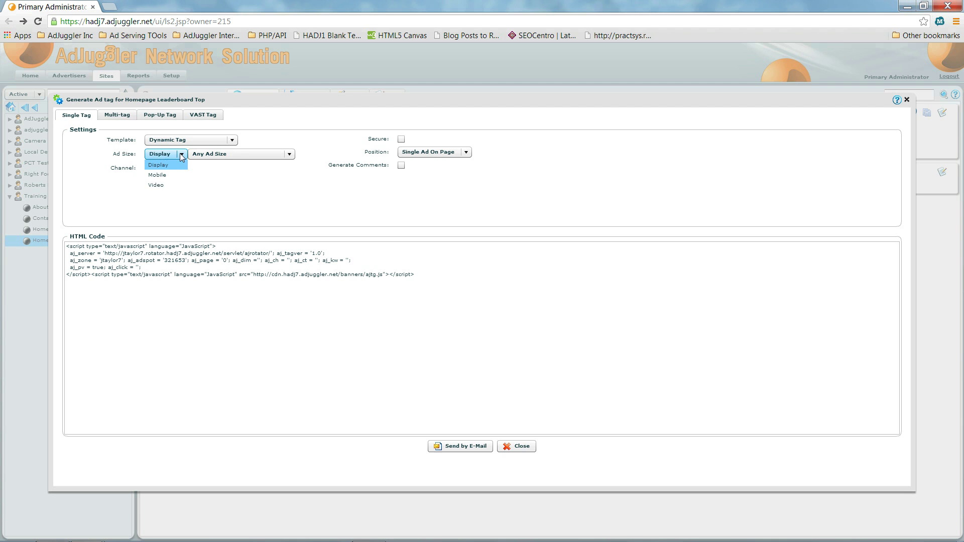
{"action": "left_click", "coordinate": [243, 179]}
{"action": "left_click", "coordinate": [290, 154]}
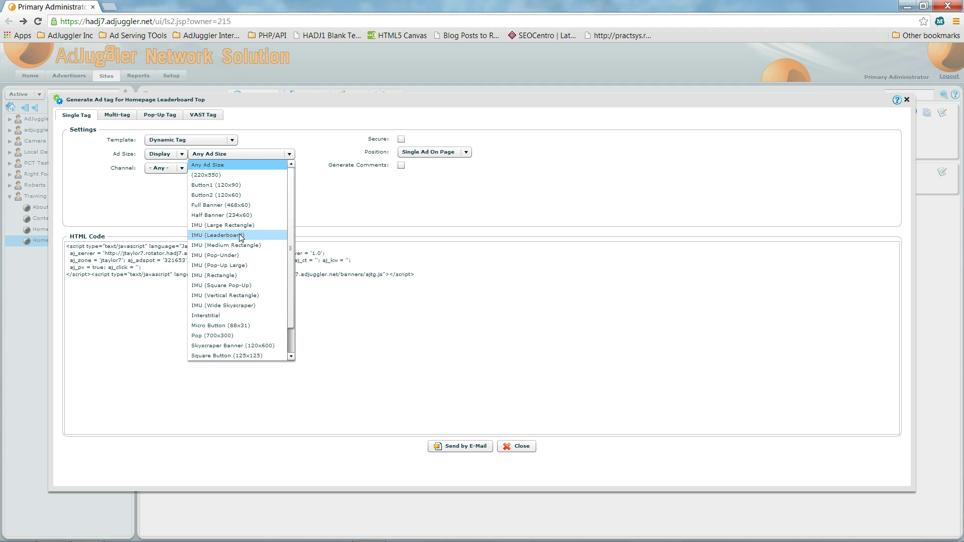
{"action": "left_click", "coordinate": [241, 235]}
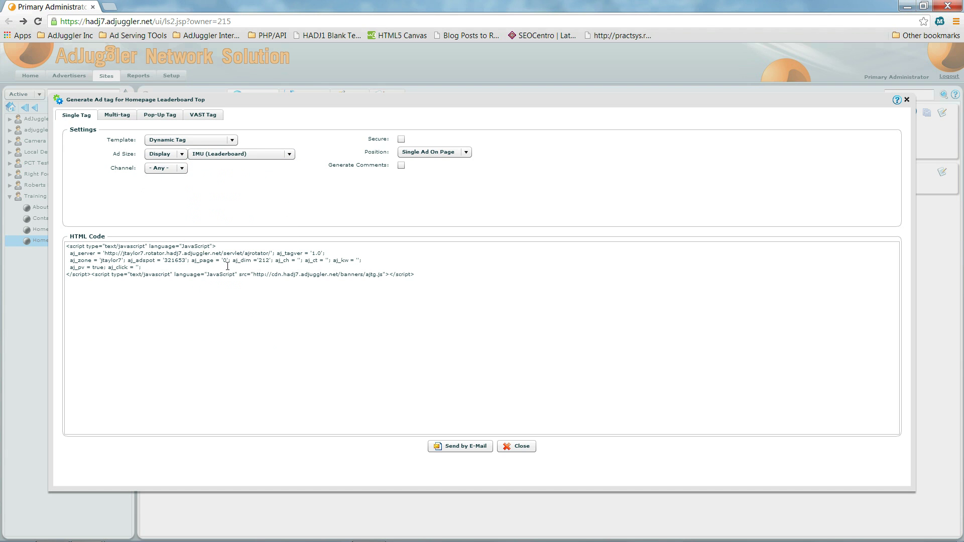
{"action": "left_click_drag", "start_coordinate": [271, 261], "coordinate": [231, 260]}
{"action": "left_click", "coordinate": [261, 260]}
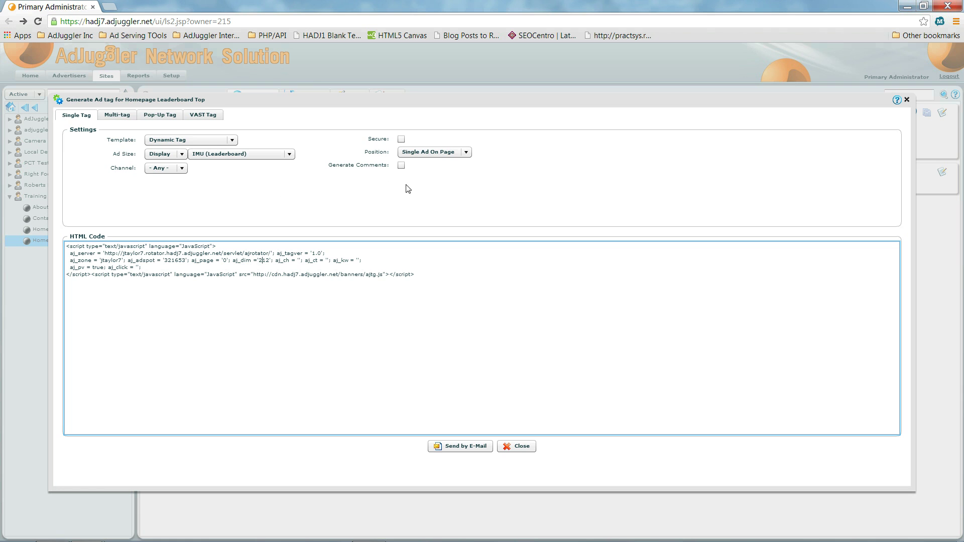
Step: Enable generated comments for the tag and delete the Position, Channel and Type lines from the comment block
{"action": "left_click", "coordinate": [401, 166]}
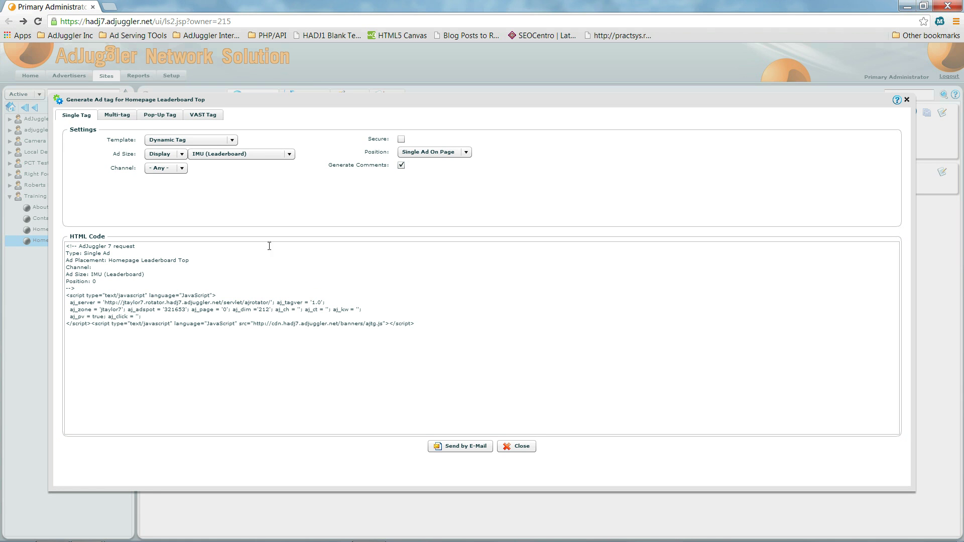
{"action": "left_click_drag", "start_coordinate": [107, 281], "coordinate": [64, 283]}
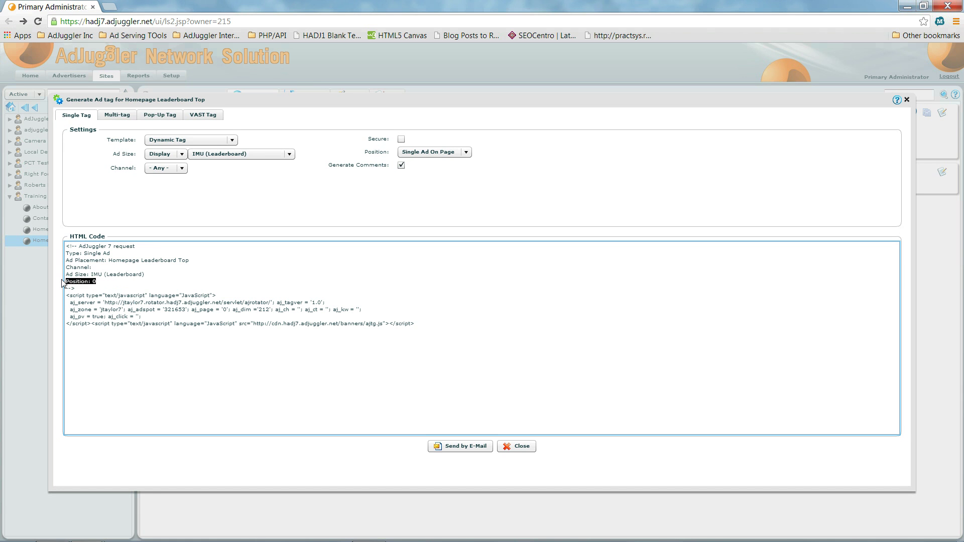
{"action": "key", "text": "BackSpace"}
{"action": "key", "text": "BackSpace"}
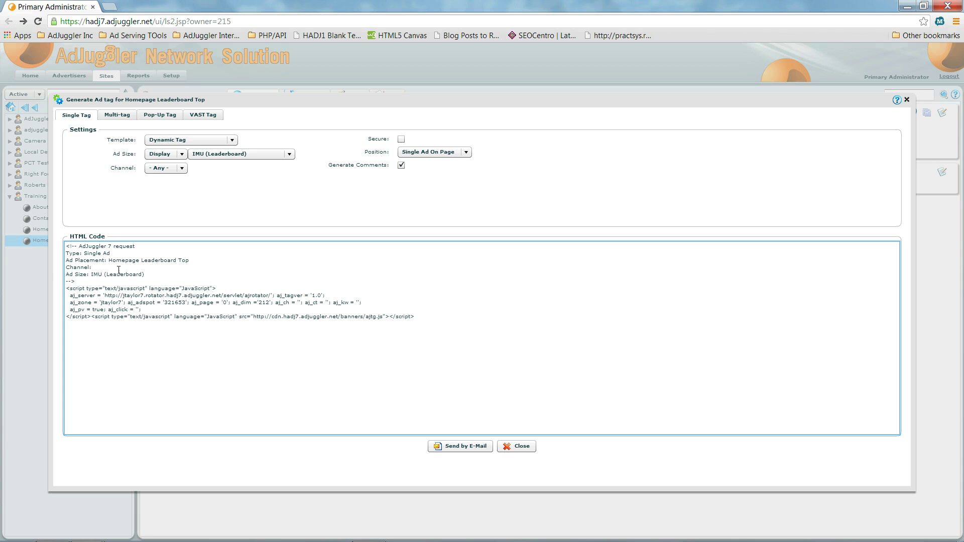
{"action": "left_click_drag", "start_coordinate": [112, 268], "coordinate": [54, 274]}
{"action": "key", "text": "BackSpace"}
{"action": "key", "text": "BackSpace"}
{"action": "left_click_drag", "start_coordinate": [111, 254], "coordinate": [33, 251]}
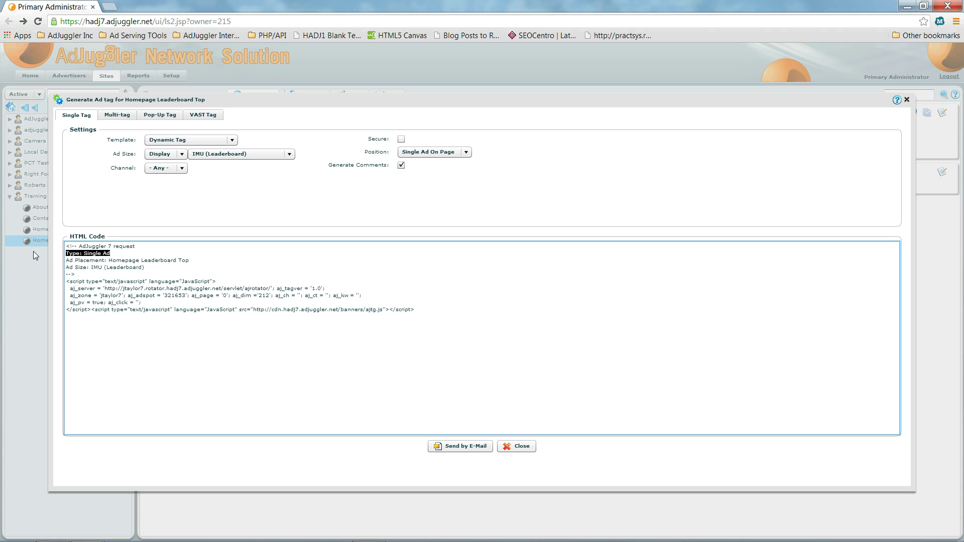
{"action": "key", "text": "BackSpace"}
{"action": "key", "text": "BackSpace"}
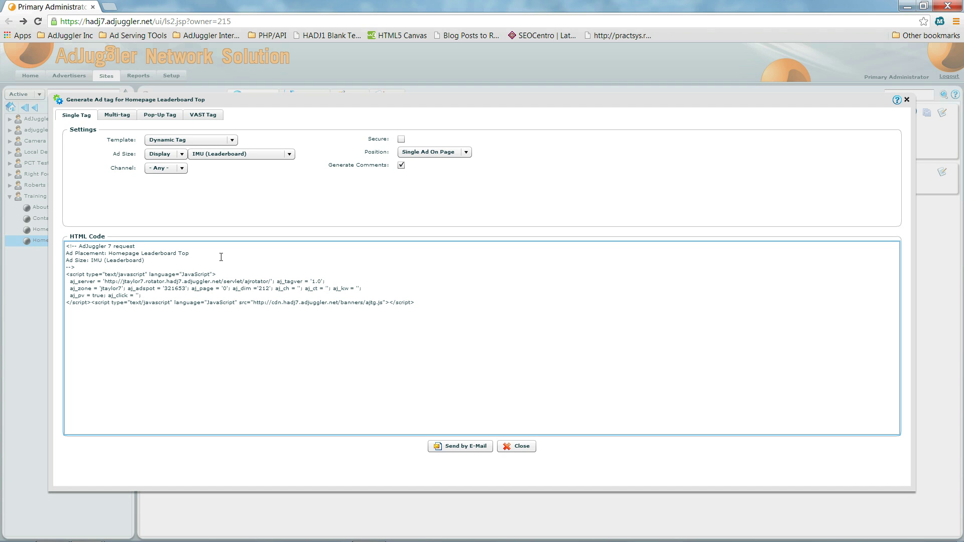
Step: Check the tag's channel options, copy the entire HTML code to the clipboard, and close the tag generator
{"action": "left_click", "coordinate": [184, 170]}
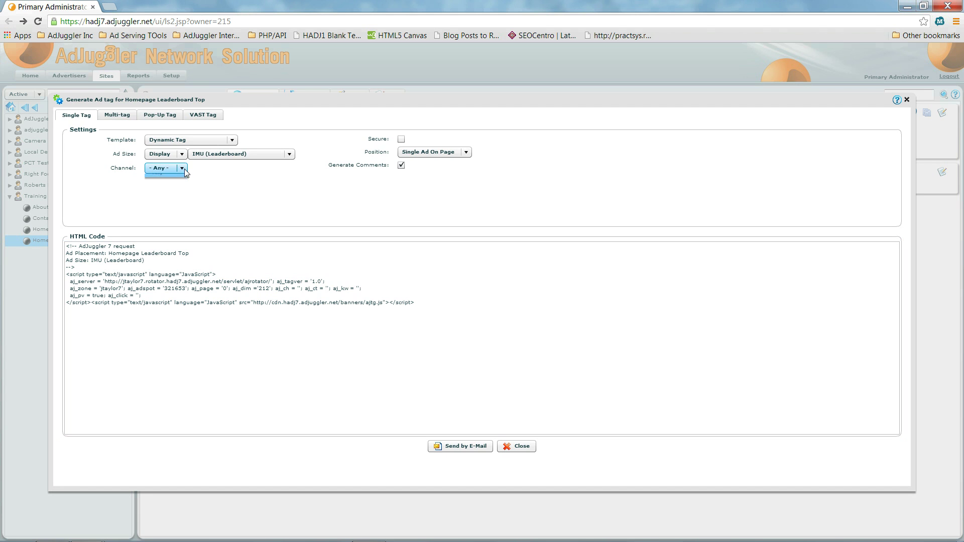
{"action": "left_click", "coordinate": [244, 184]}
{"action": "left_click", "coordinate": [469, 326]}
{"action": "key", "text": "ctrl+a"}
{"action": "key", "text": "ctrl+x"}
{"action": "key", "text": "ctrl+v"}
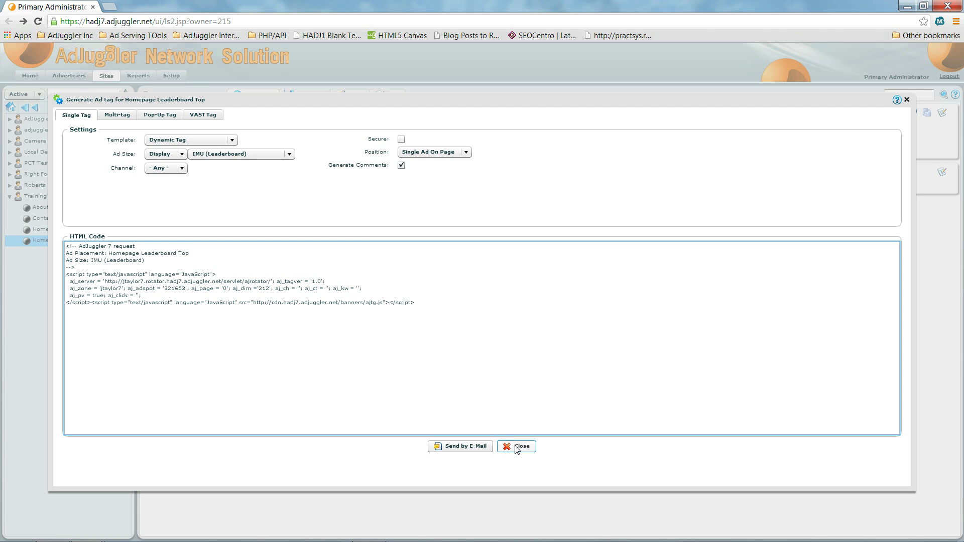
{"action": "key", "text": "ctrl+a"}
{"action": "left_click", "coordinate": [449, 329]}
{"action": "left_click", "coordinate": [519, 447]}
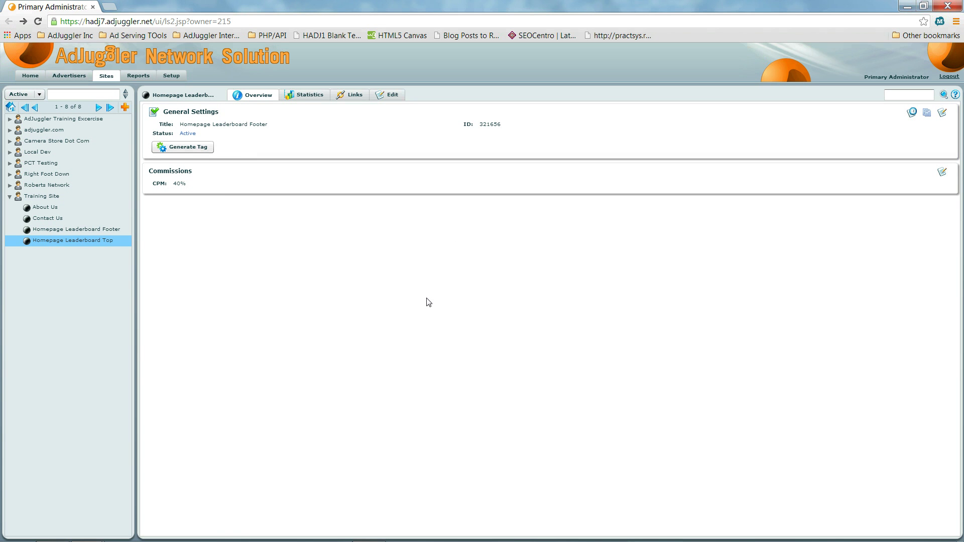